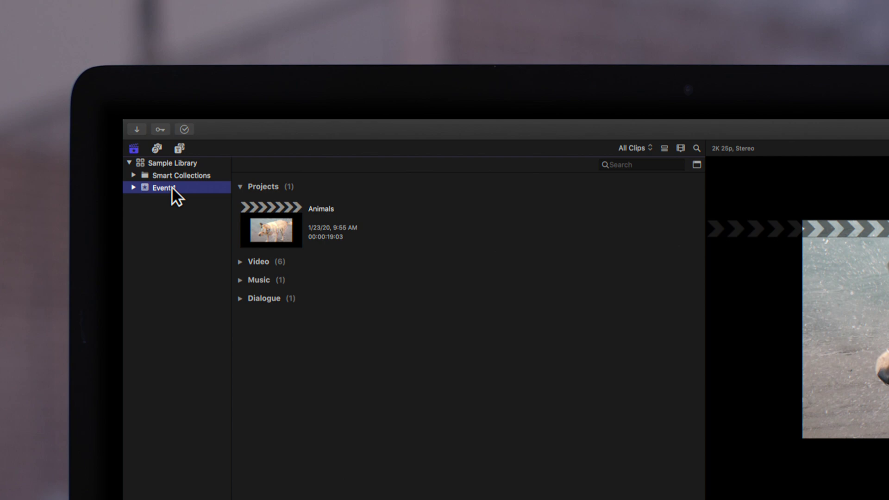
Duplicate the Animals project with Edit > Duplicate Project, creating 'Animals 1'.
{"action": "left_click", "coordinate": [279, 222]}
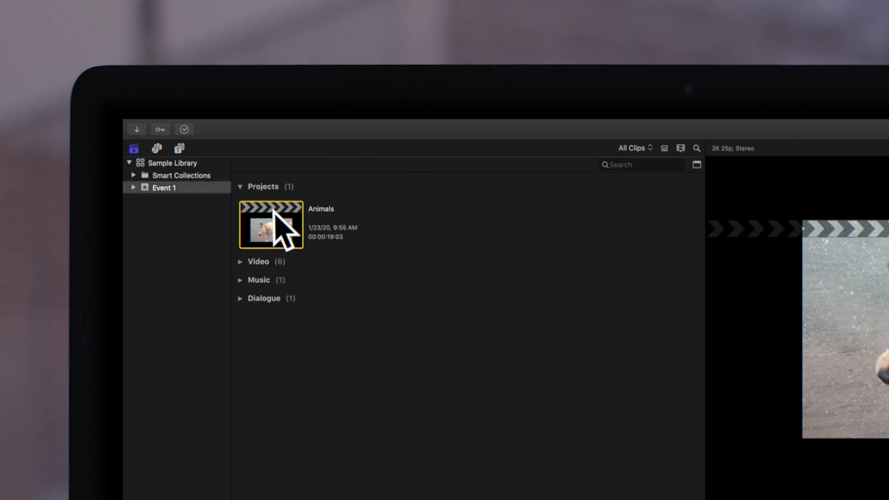
{"action": "left_click", "coordinate": [240, 125]}
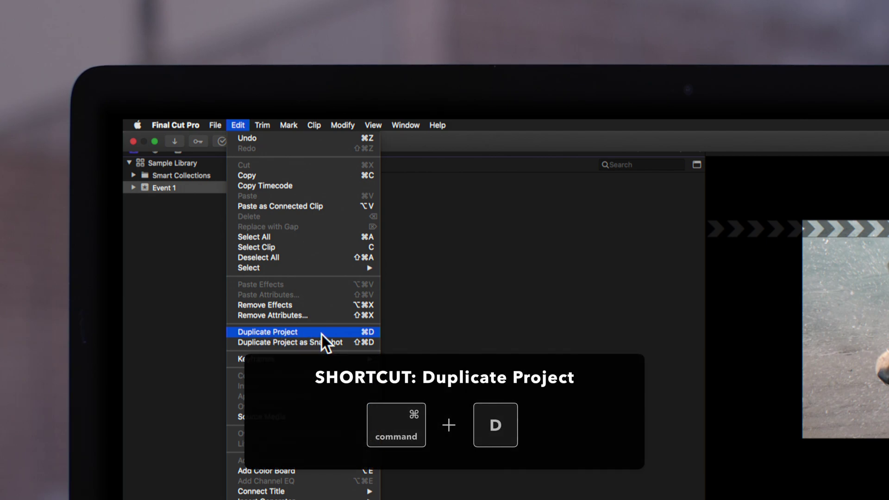
{"action": "left_click", "coordinate": [321, 335]}
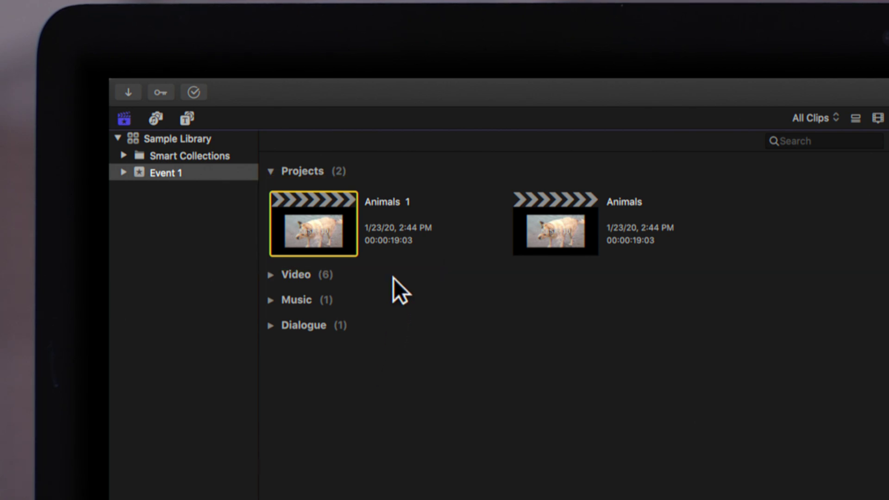
Rename the duplicate to 'Animals_V2' and open it in the timeline.
{"action": "left_click", "coordinate": [395, 203]}
{"action": "type", "text": "Anim"}
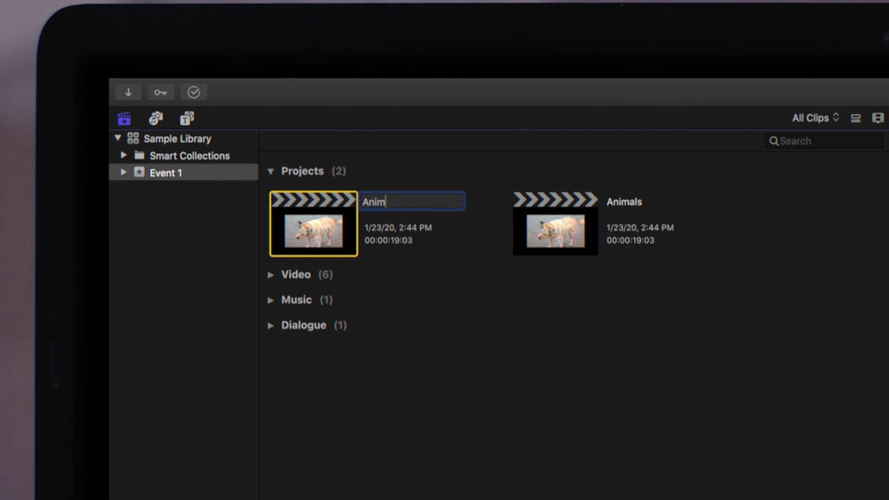
{"action": "type", "text": "als_V2"}
{"action": "key", "text": "Return"}
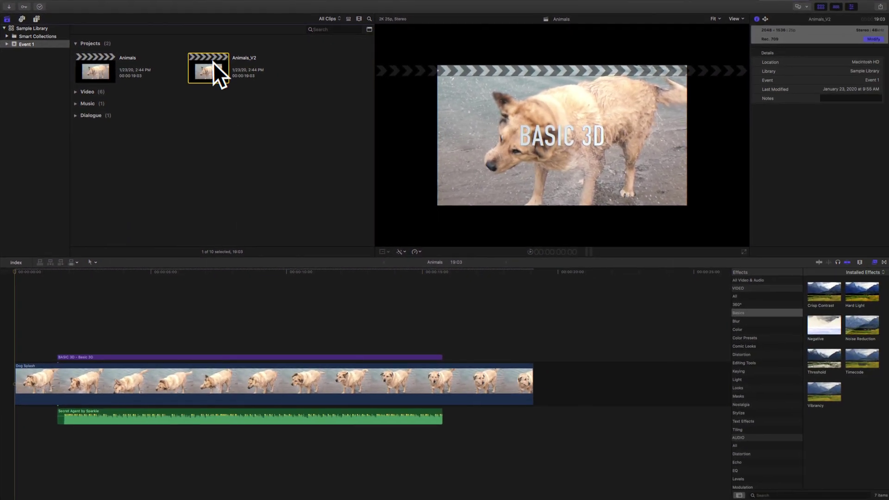
{"action": "double_click", "coordinate": [213, 62]}
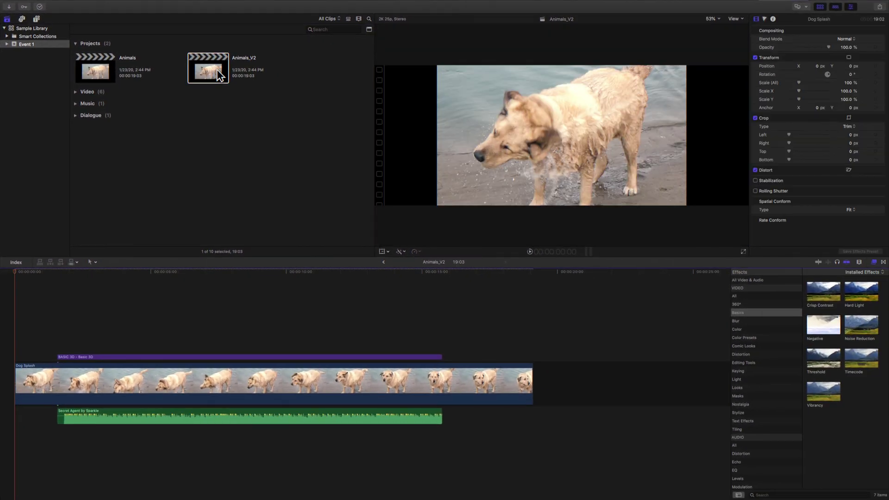
Shorten the end of Dog Splash, delete the BASIC 3D title, then open the original Animals.
{"action": "left_click", "coordinate": [466, 376]}
{"action": "left_click_drag", "start_coordinate": [527, 377], "coordinate": [228, 383]}
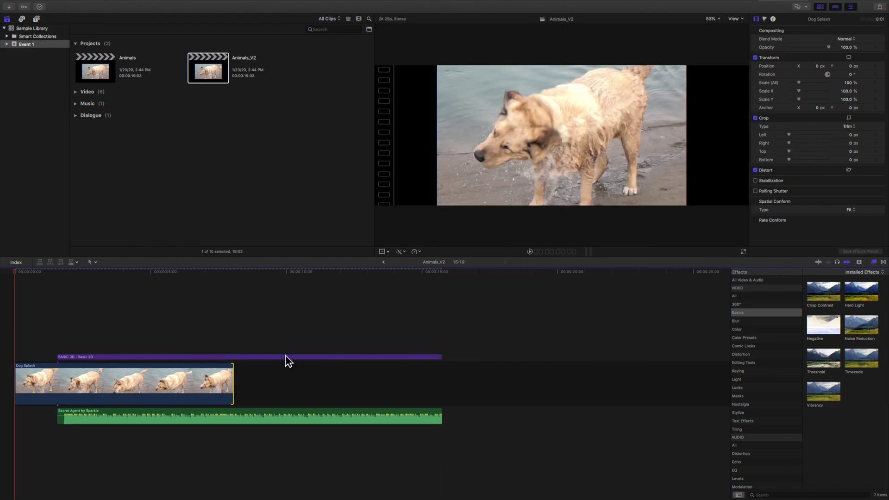
{"action": "left_click", "coordinate": [285, 357]}
{"action": "key", "text": "Delete"}
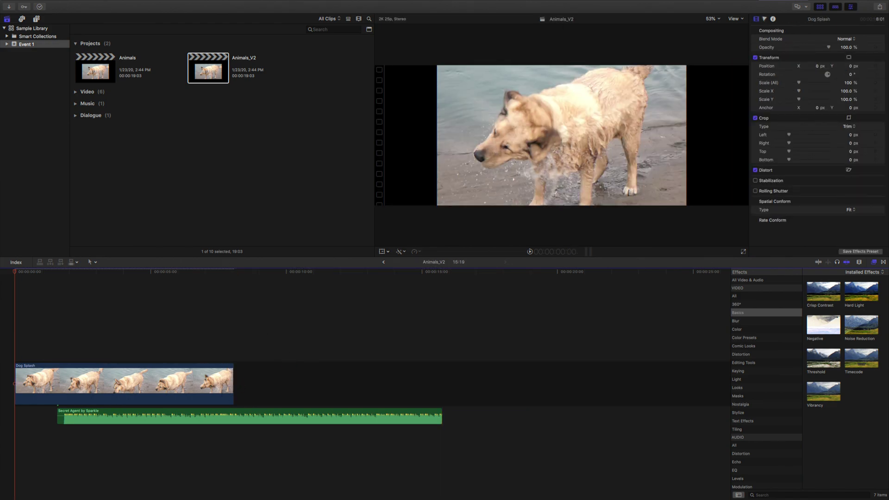
{"action": "double_click", "coordinate": [102, 72]}
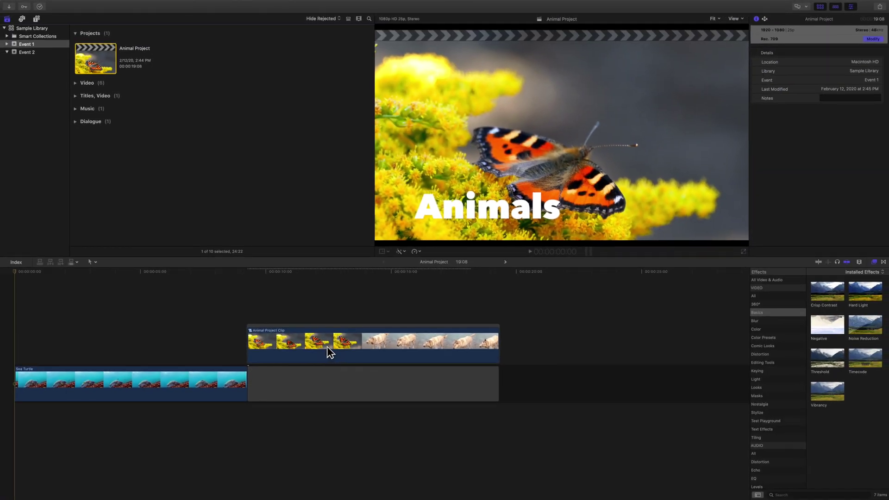
Open the Animal Project Clip compound clip to reveal its Butterfly and Dog Splash clips.
{"action": "double_click", "coordinate": [326, 345]}
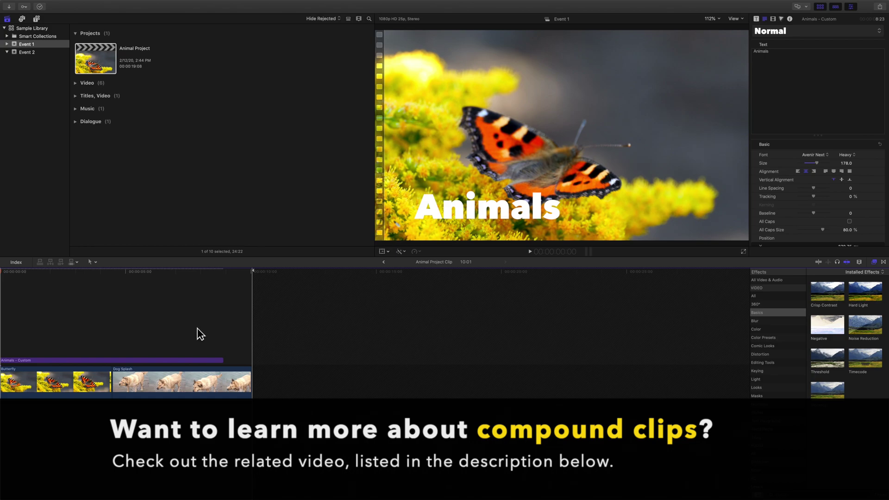
Make a regular duplicate of Animal Project and name it 'Duplicate'.
{"action": "left_click", "coordinate": [383, 261]}
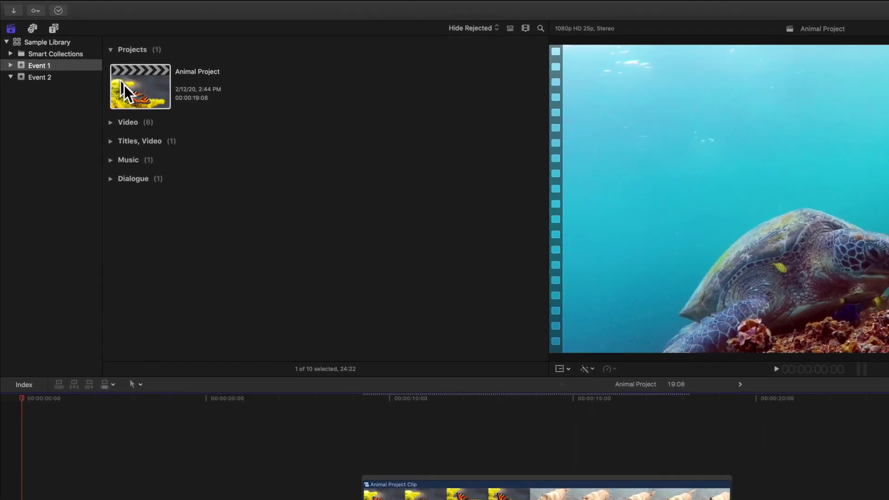
{"action": "right_click", "coordinate": [124, 85]}
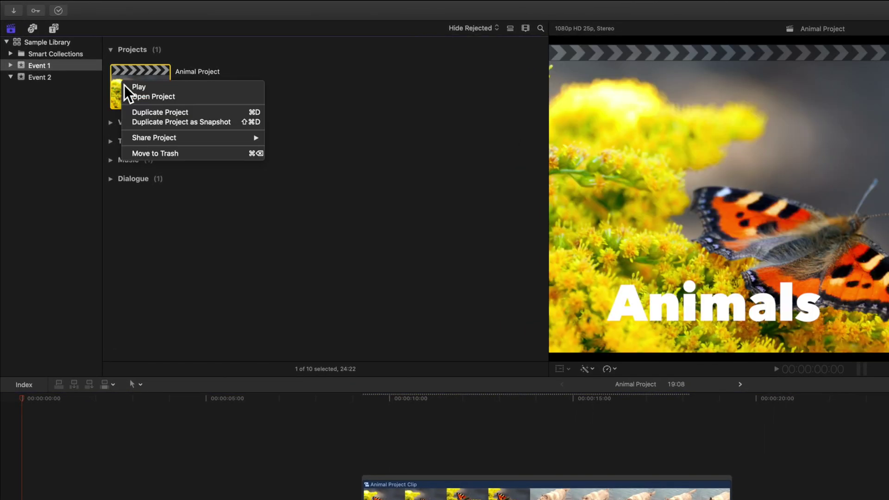
{"action": "left_click", "coordinate": [204, 113]}
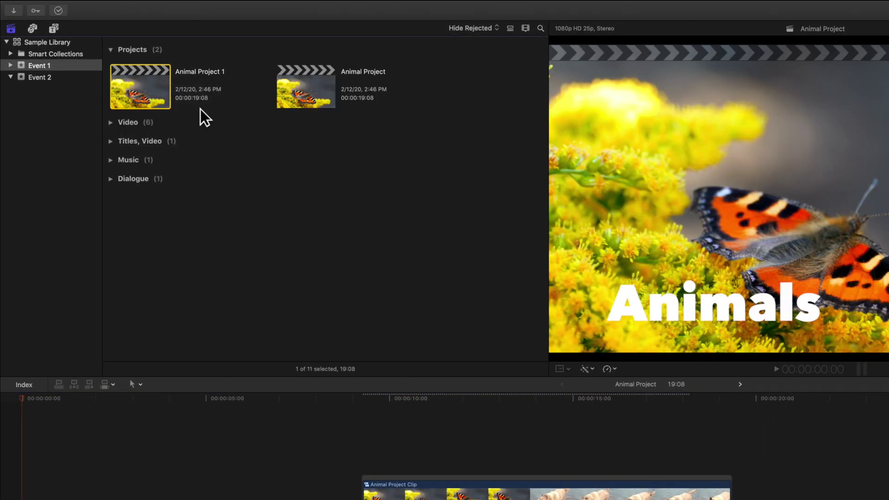
{"action": "left_click", "coordinate": [201, 73]}
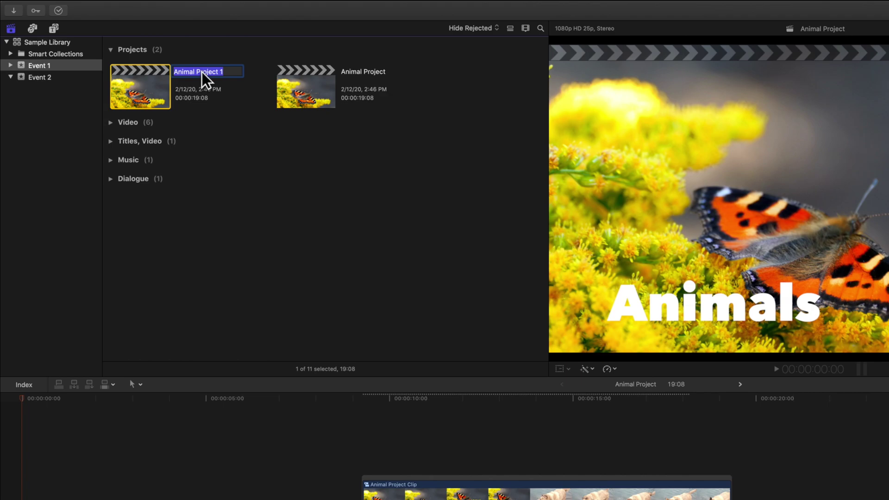
{"action": "type", "text": "Duplicate"}
{"action": "key", "text": "Return"}
Duplicate Animal Project as a snapshot and name it 'Snapshot'.
{"action": "left_click", "coordinate": [150, 73]}
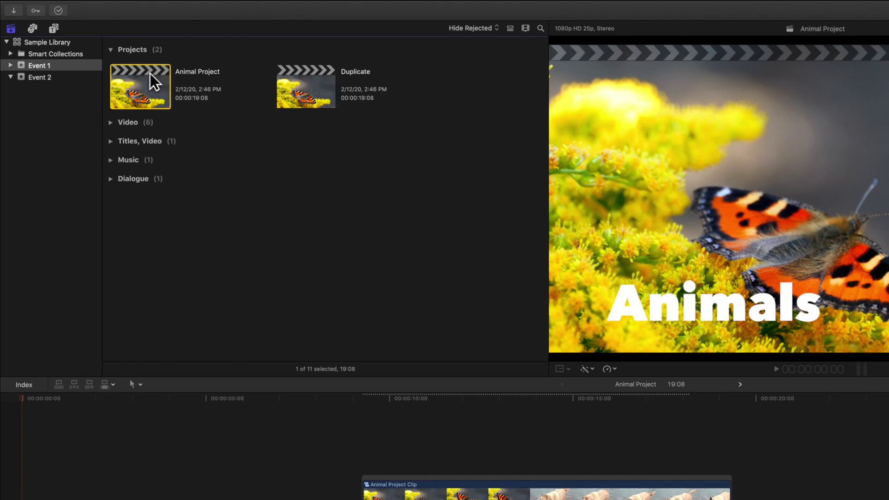
{"action": "right_click", "coordinate": [153, 75]}
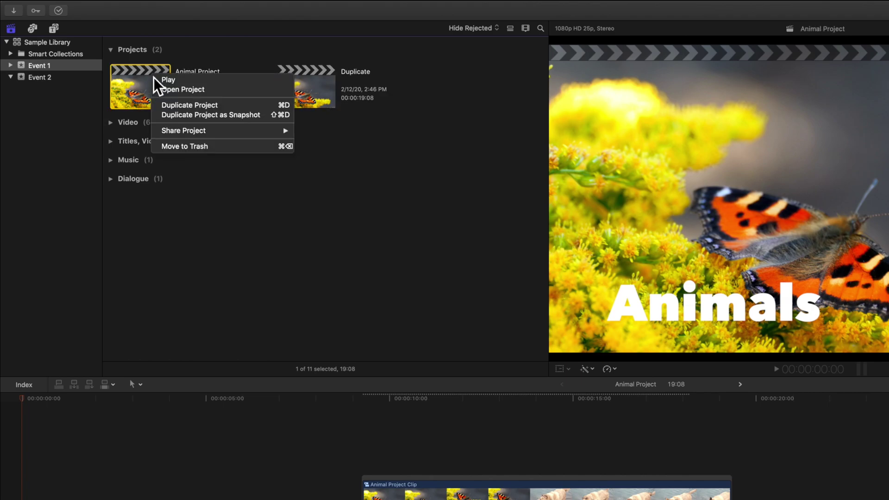
{"action": "left_click", "coordinate": [234, 114]}
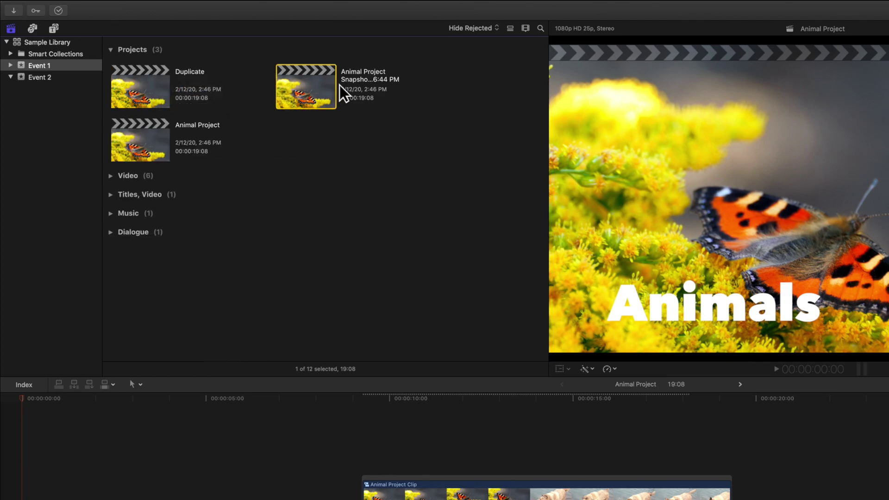
{"action": "left_click", "coordinate": [361, 79]}
{"action": "type", "text": "Snapshot"}
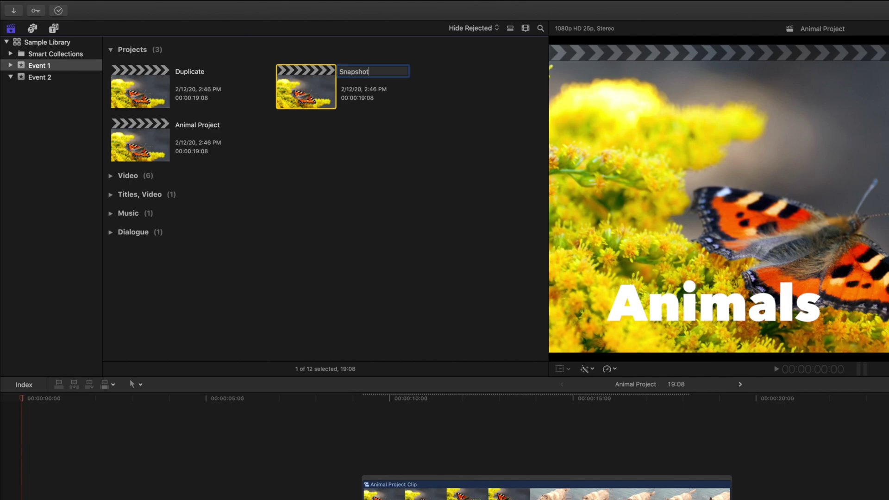
{"action": "key", "text": "Return"}
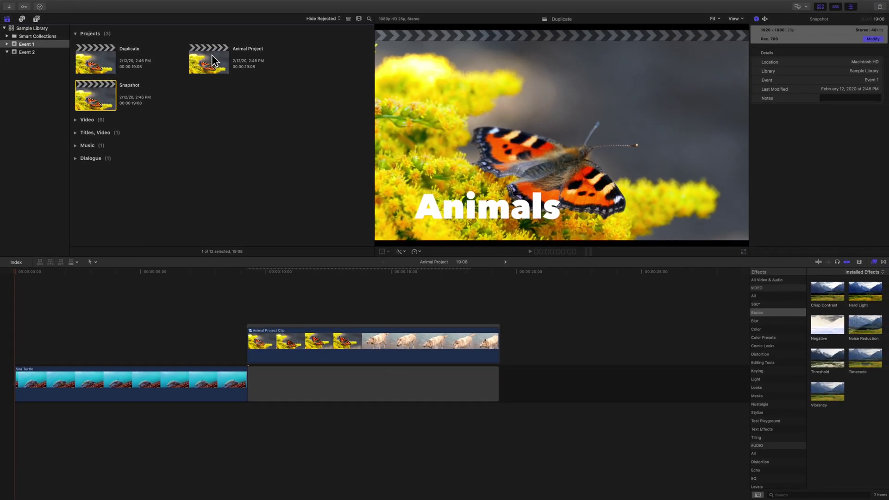
Delete Dog Splash inside Animal Project's compound clip, then open the Duplicate project.
{"action": "left_click", "coordinate": [229, 59]}
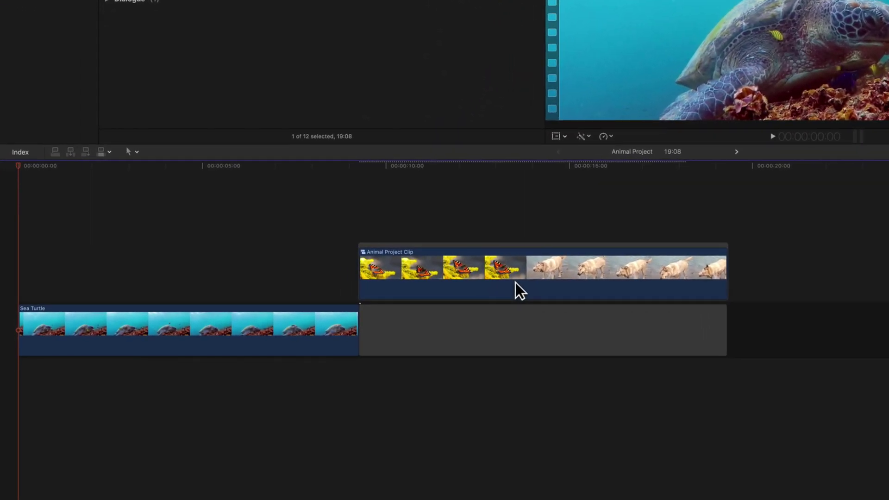
{"action": "double_click", "coordinate": [389, 342]}
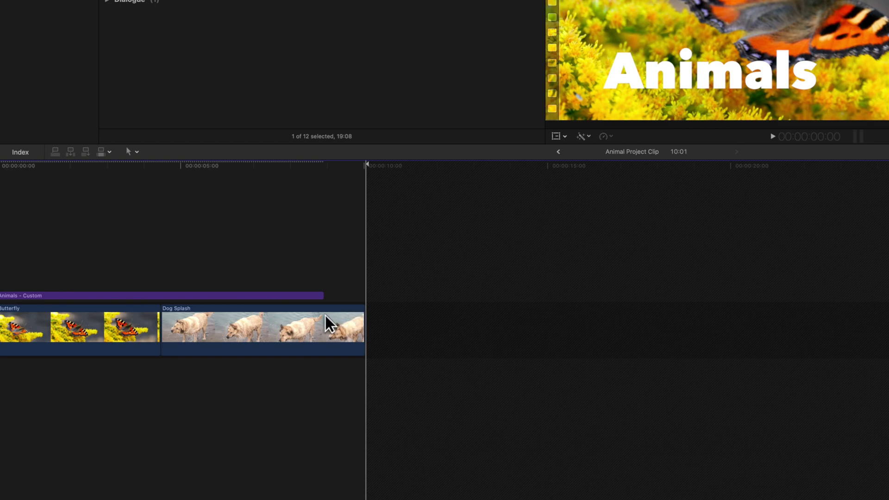
{"action": "left_click", "coordinate": [282, 321]}
{"action": "key", "text": "Delete"}
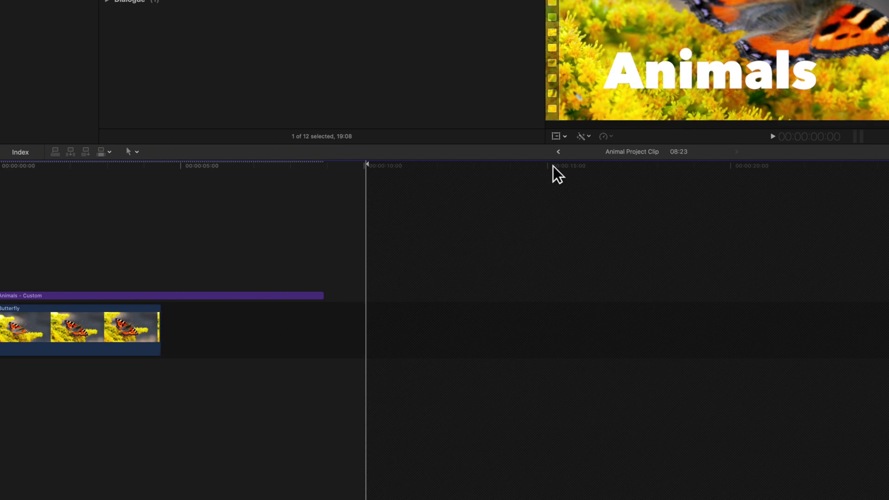
{"action": "left_click", "coordinate": [558, 151]}
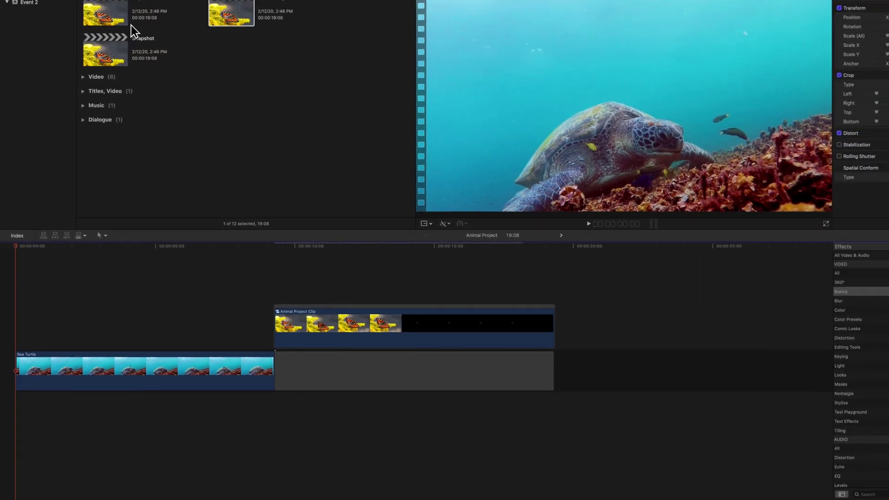
{"action": "double_click", "coordinate": [108, 11]}
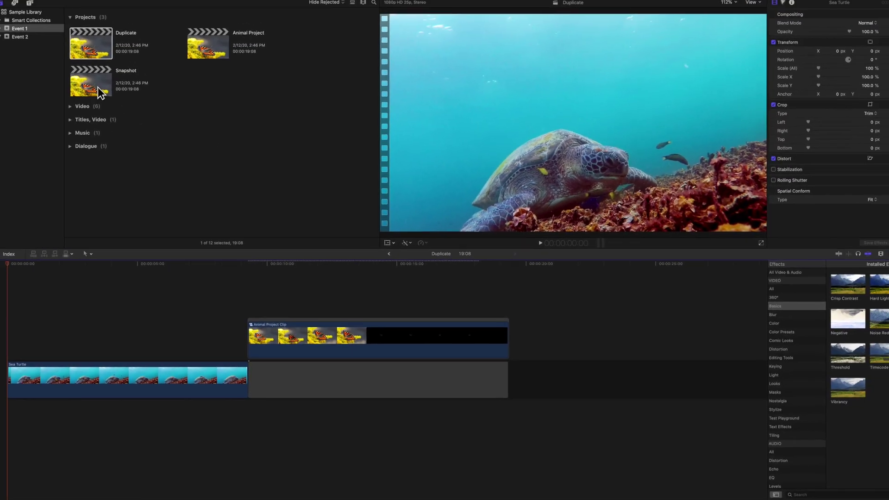
Open the Snapshot project, whose compound clip still contains the Dog Splash footage.
{"action": "double_click", "coordinate": [99, 89]}
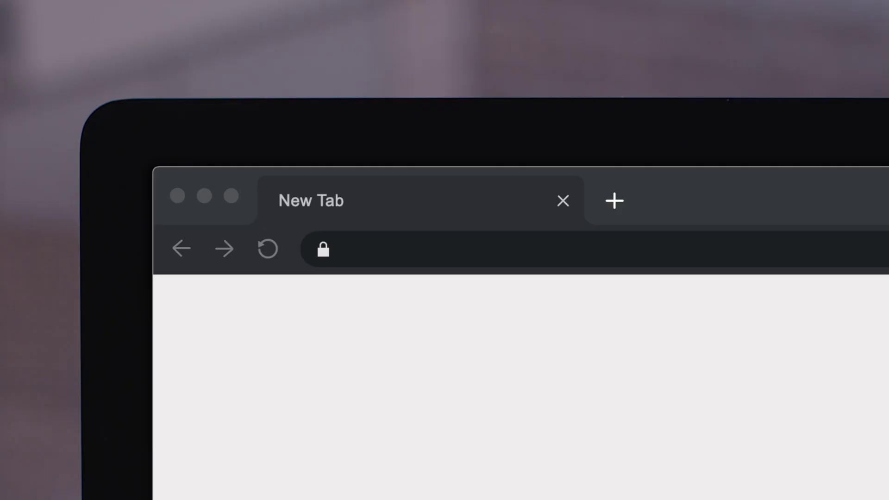
Load pixelfilmstudios.com and scroll down through the Final Cut Pro X plugin grid.
{"action": "type", "text": "pi"}
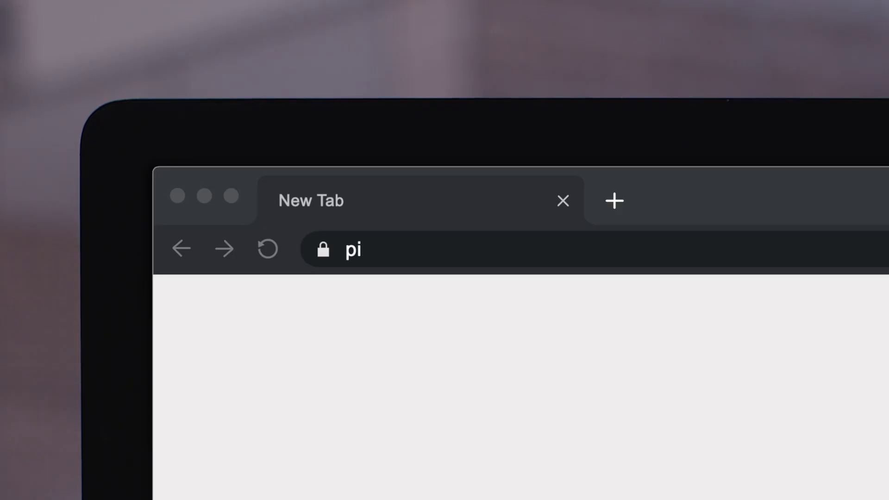
{"action": "type", "text": "xelfilmstudios.com"}
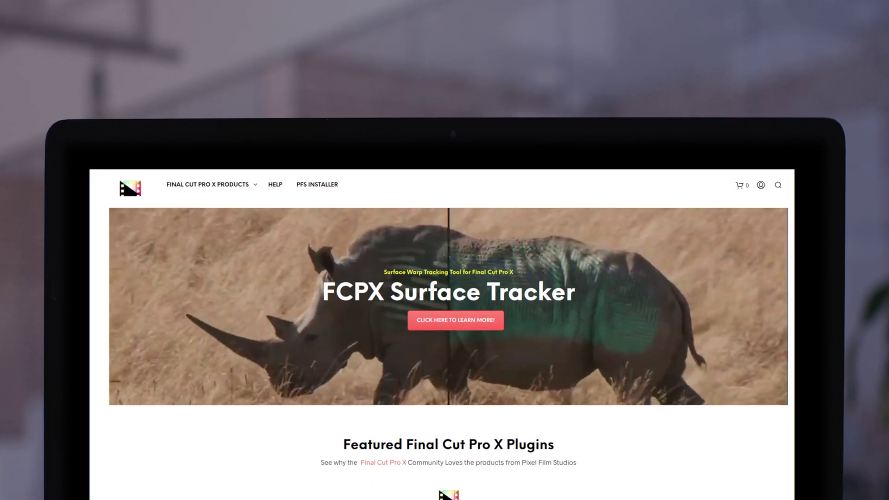
{"action": "scroll", "coordinate": [445, 324], "scroll_direction": "down", "scroll_amount": 5}
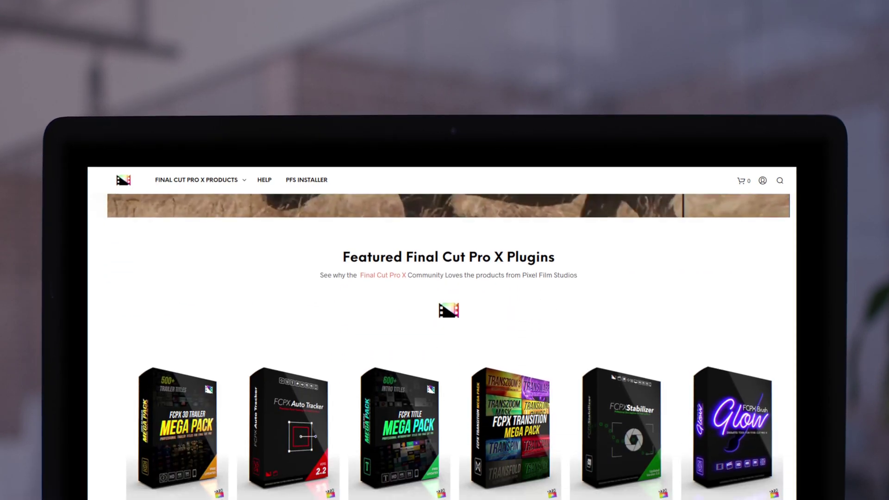
{"action": "scroll", "coordinate": [444, 324], "scroll_direction": "down", "scroll_amount": 5}
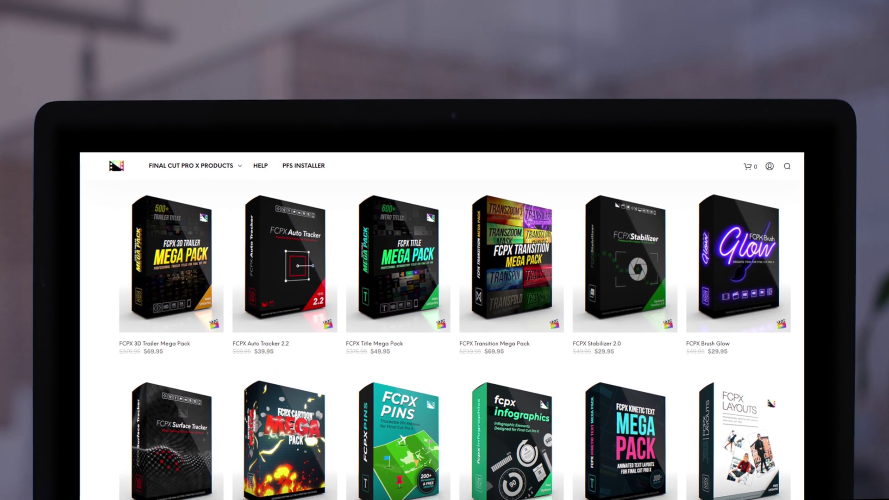
{"action": "scroll", "coordinate": [444, 324], "scroll_direction": "down", "scroll_amount": 10}
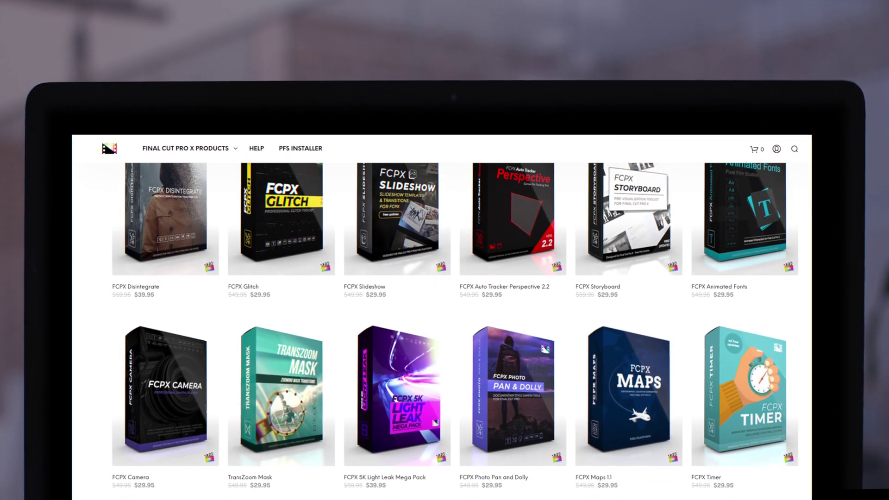
{"action": "scroll", "coordinate": [445, 324], "scroll_direction": "down", "scroll_amount": 1}
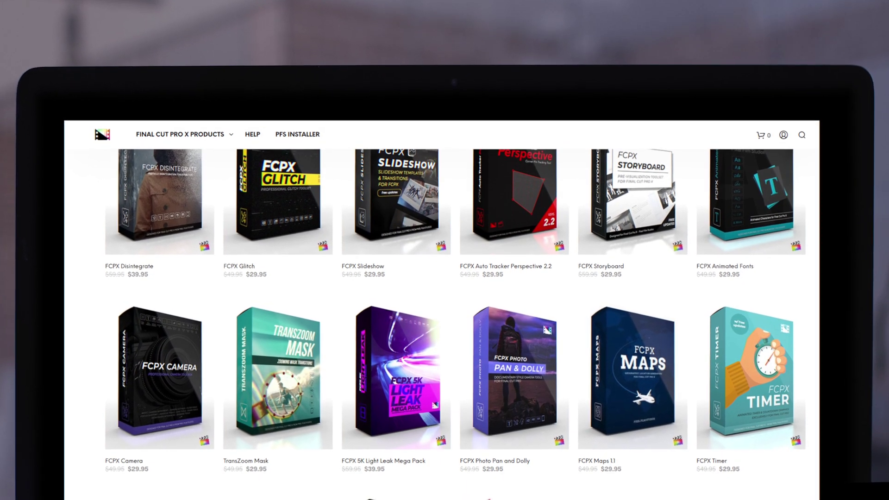